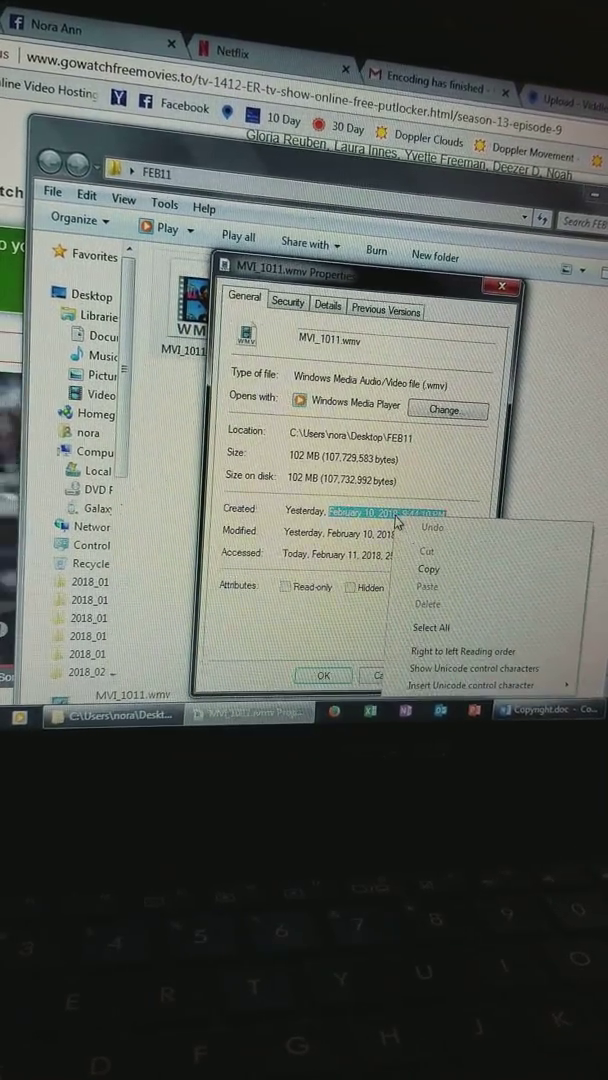
Copy the Created date and time from the file's Properties, then return to the browser
left_click(432, 571)
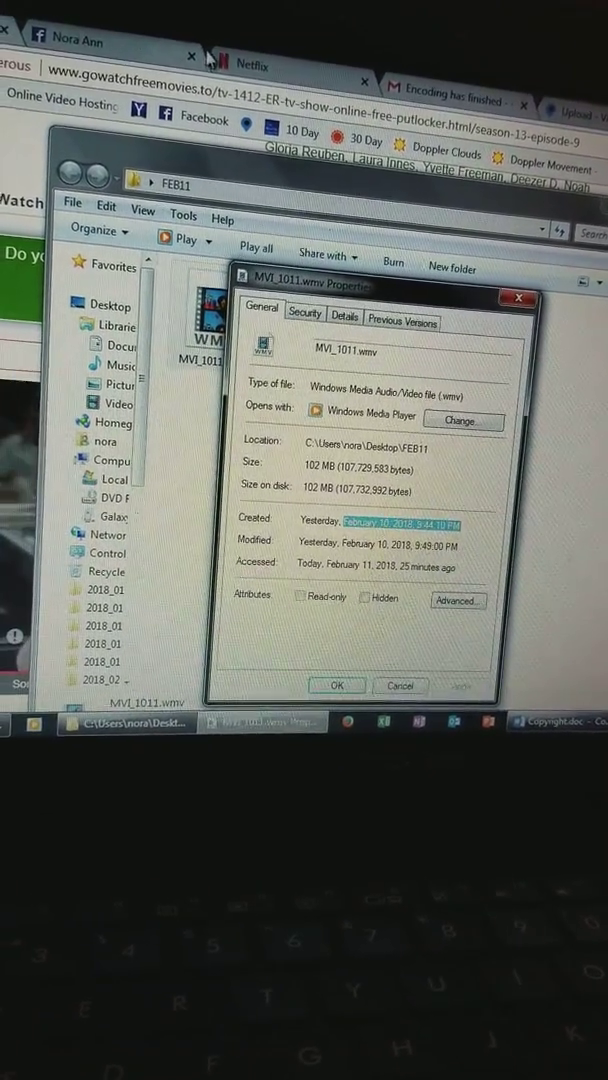
left_click(60, 723)
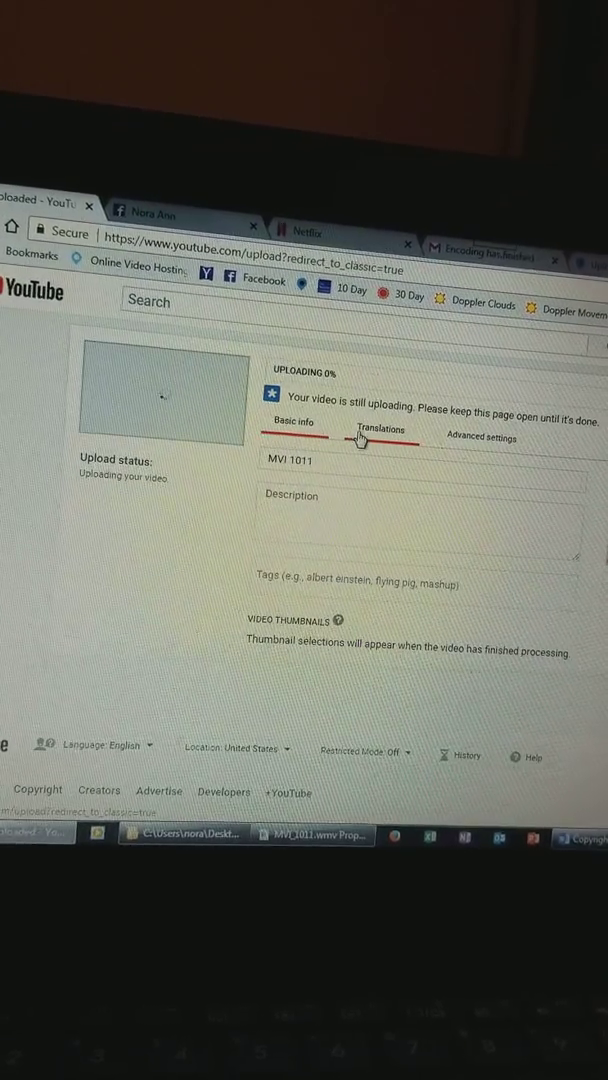
Replace the upload title 'MVI 1011' with the copied creation timestamp
double_click(300, 459)
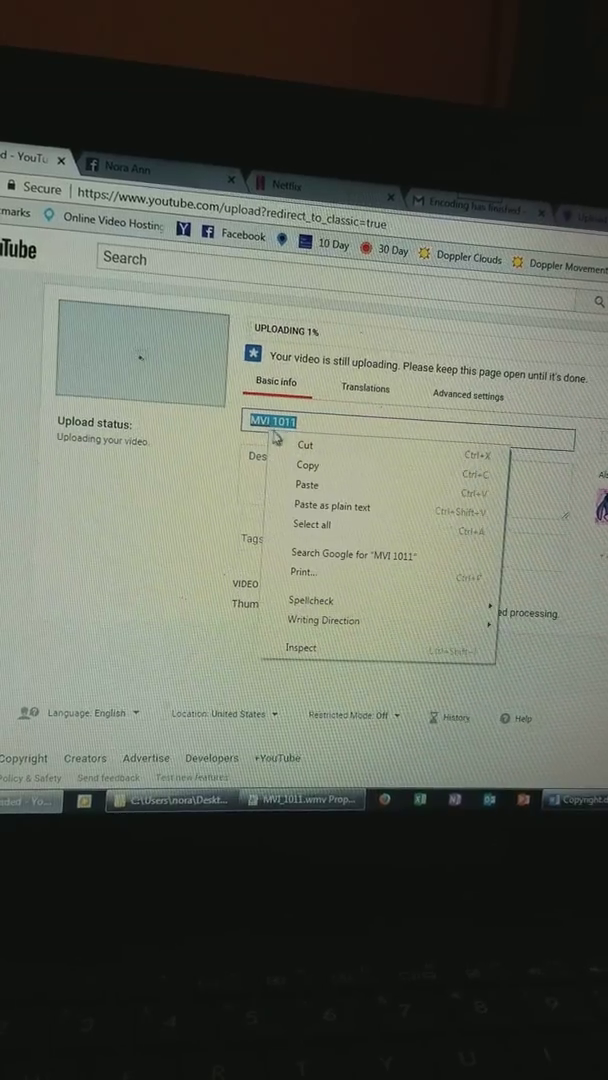
left_click(310, 487)
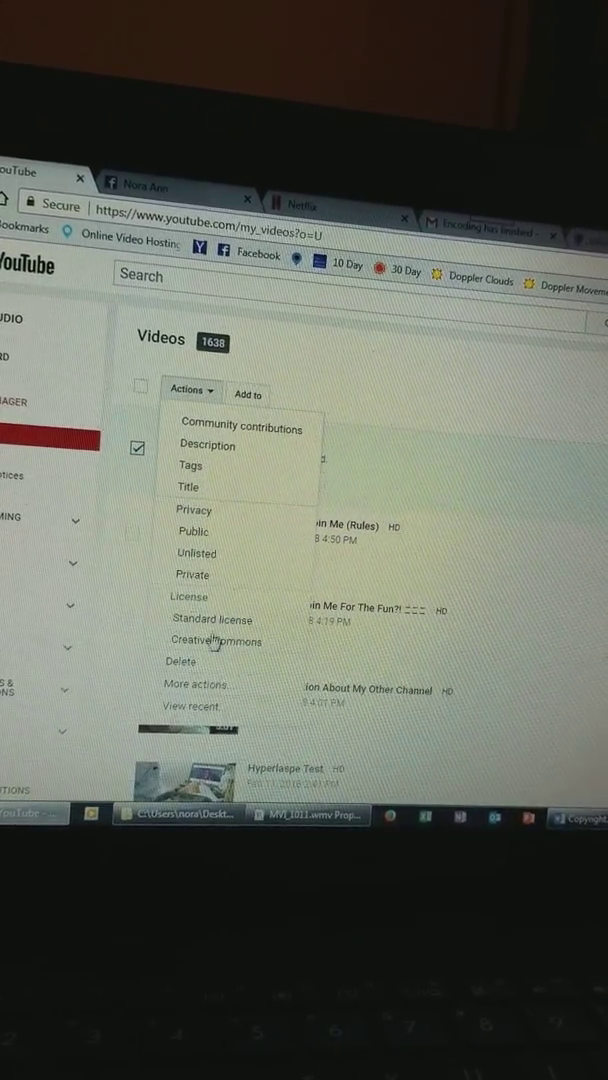
Confirm deletion of the checked MVI 1011 video and bring back MVI_1011.wmv's Properties
left_click(549, 593)
left_click(350, 845)
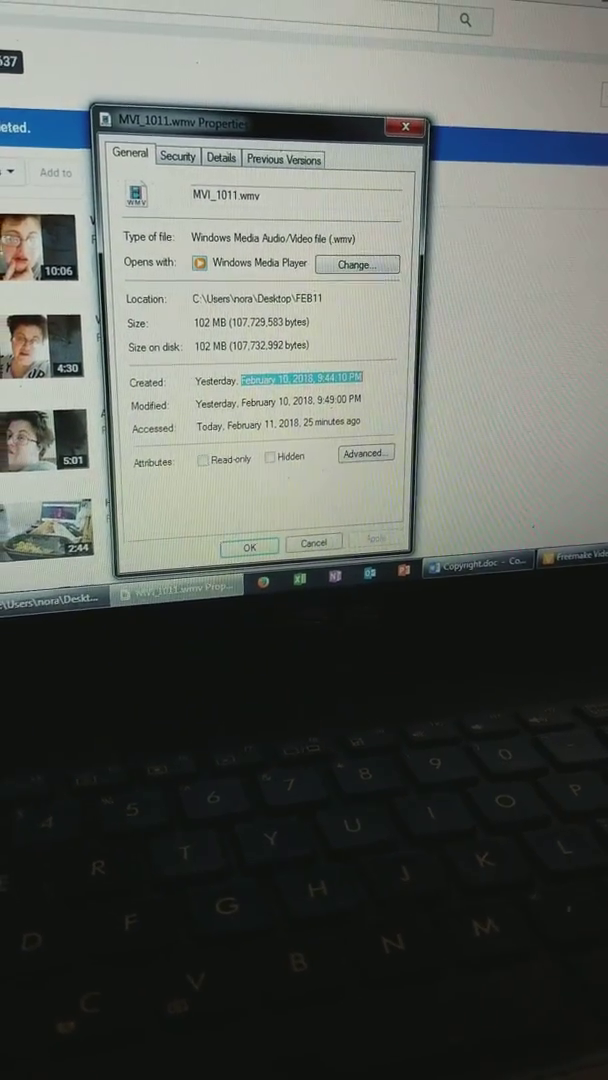
Bring the FEB11 folder forward and exit MVI_1011.wmv playback with Alt+F4
left_click(45, 590)
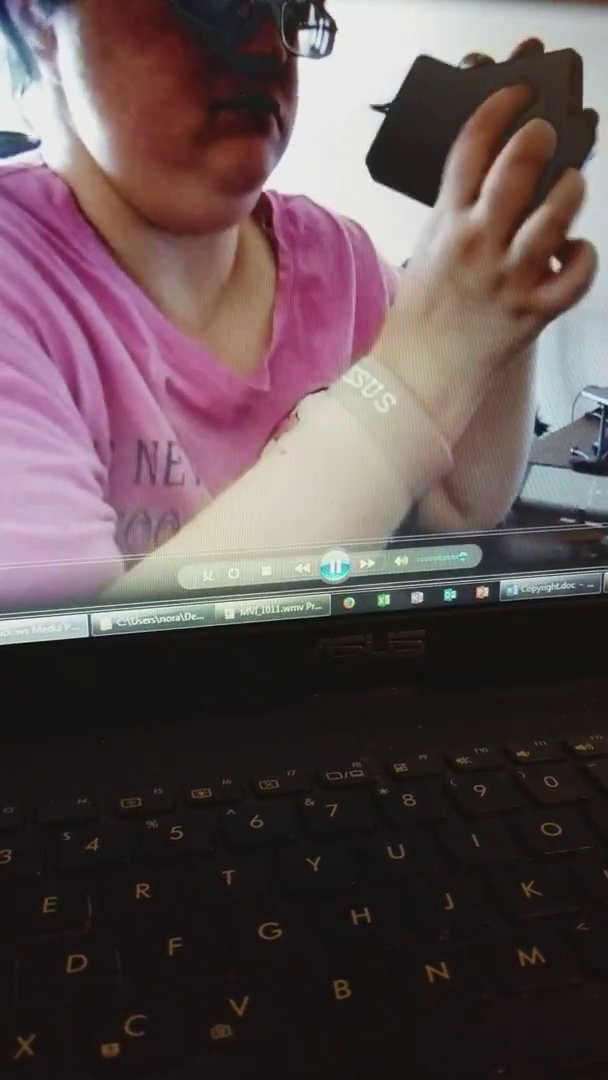
key("alt+F4")
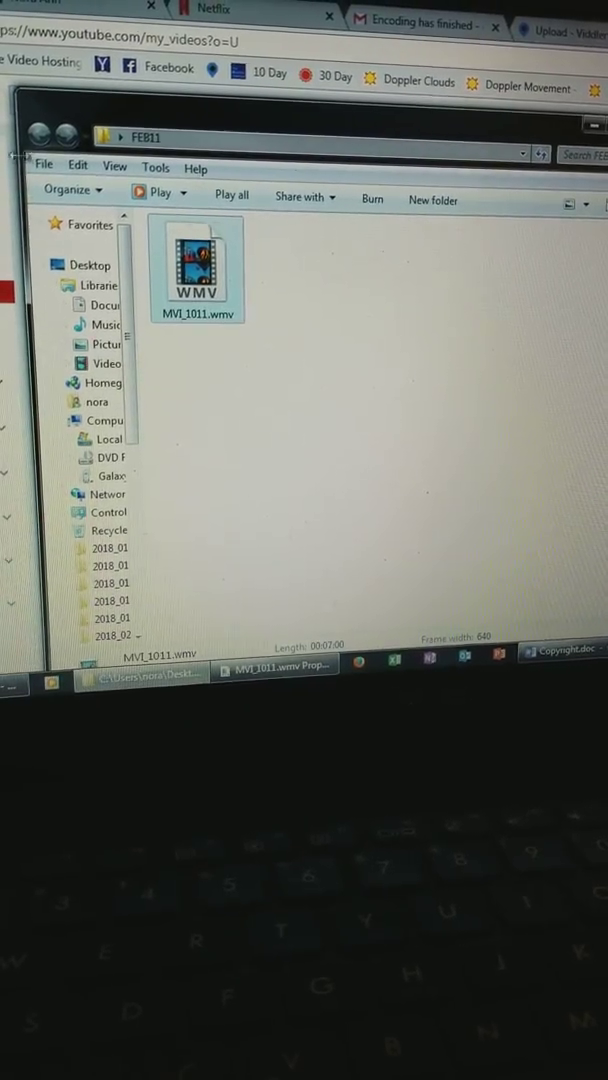
Go back to the Desktop and open the FEB08 folder of WMV clips
left_click(90, 263)
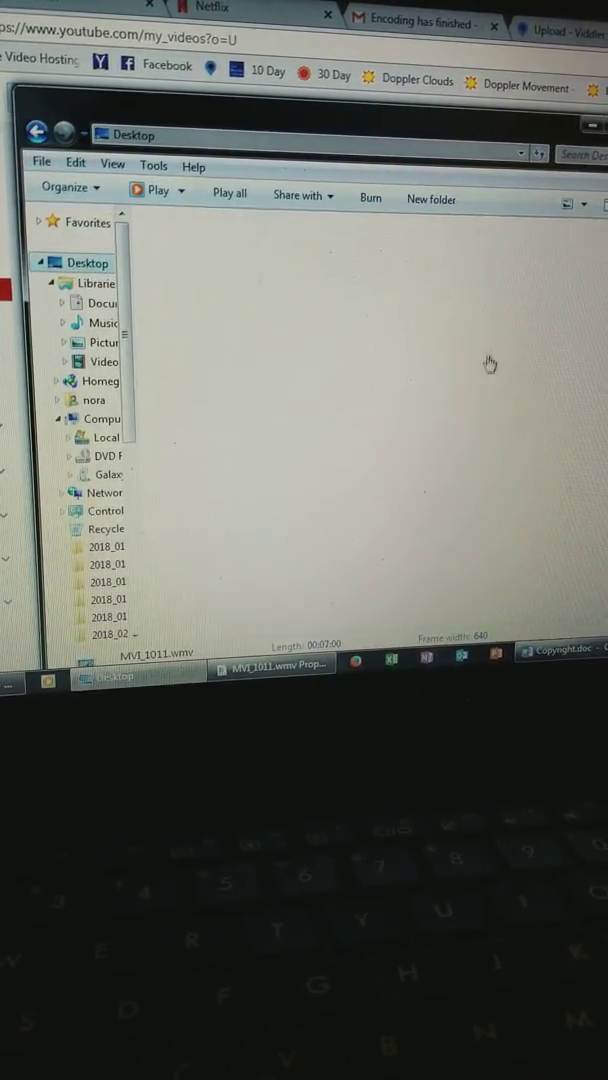
left_click(497, 470)
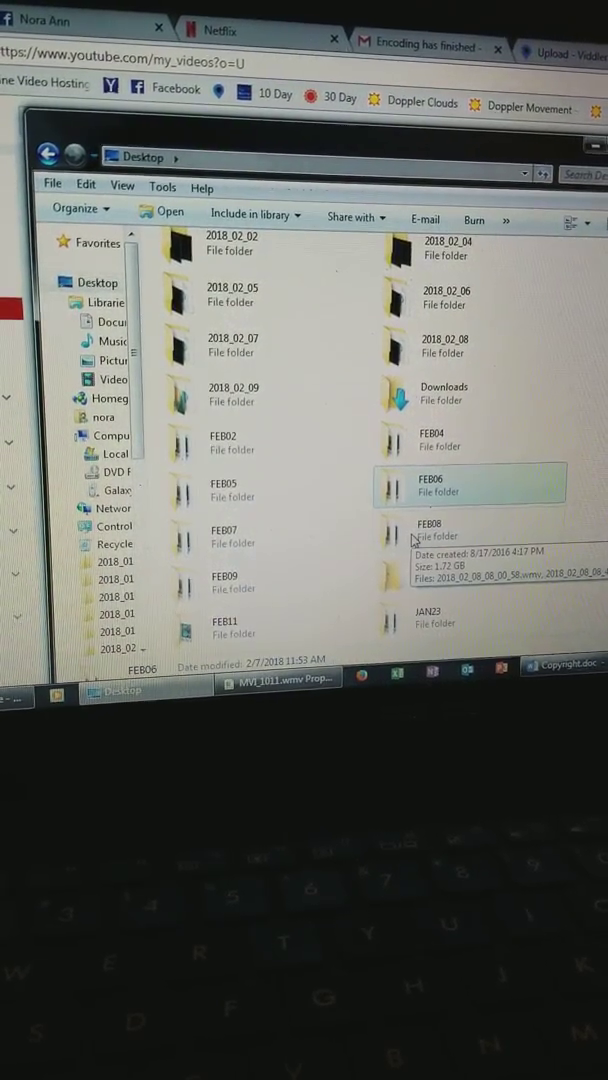
double_click(413, 537)
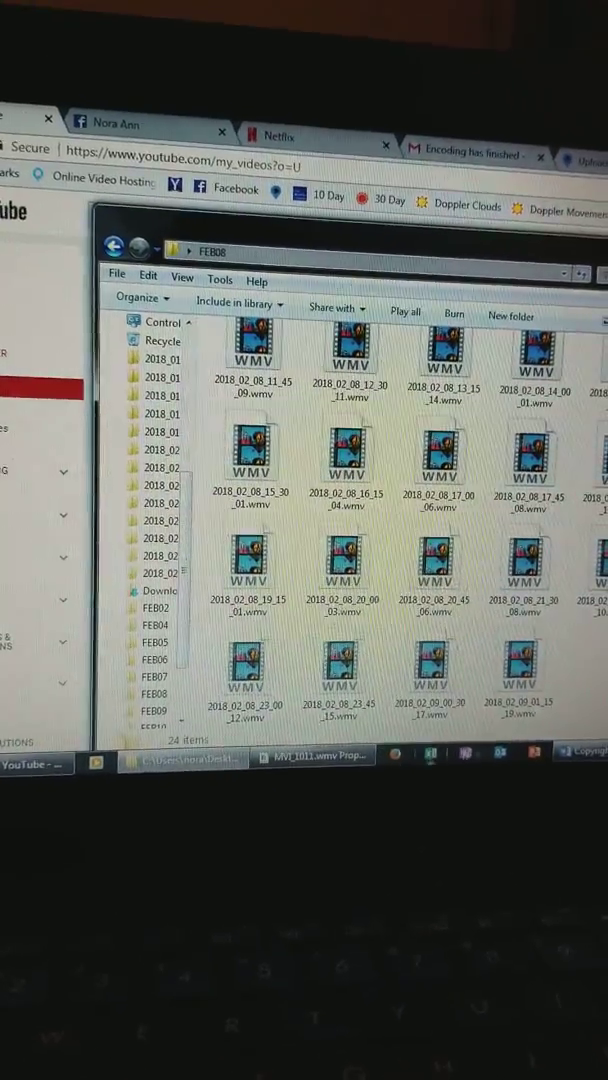
Load MVI_0991.MOV into Freemake Video Converter and bring up its WMV output settings
key("alt+Tab")
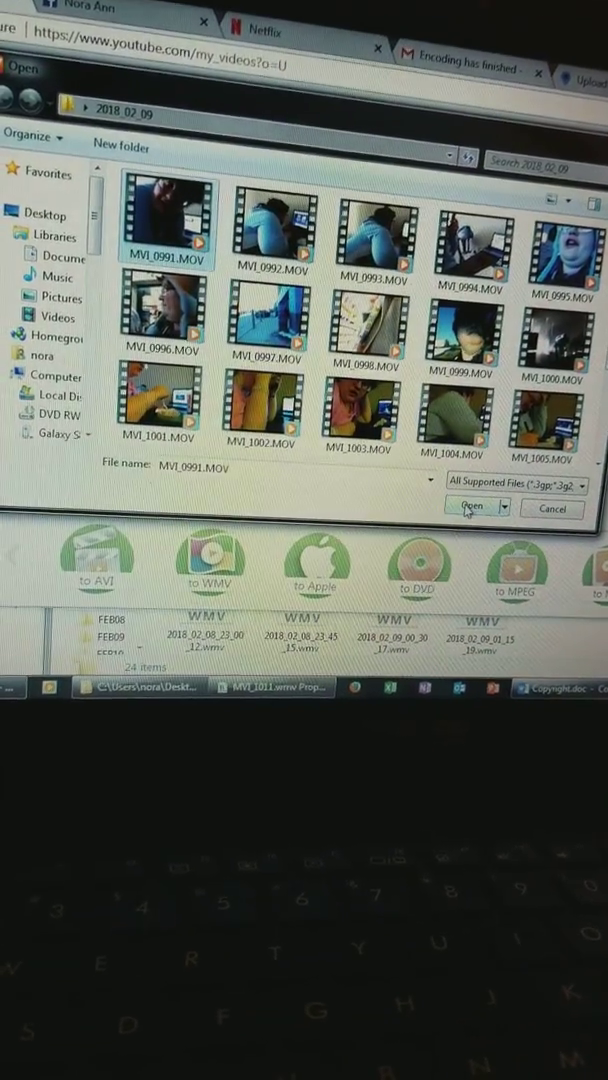
left_click(460, 517)
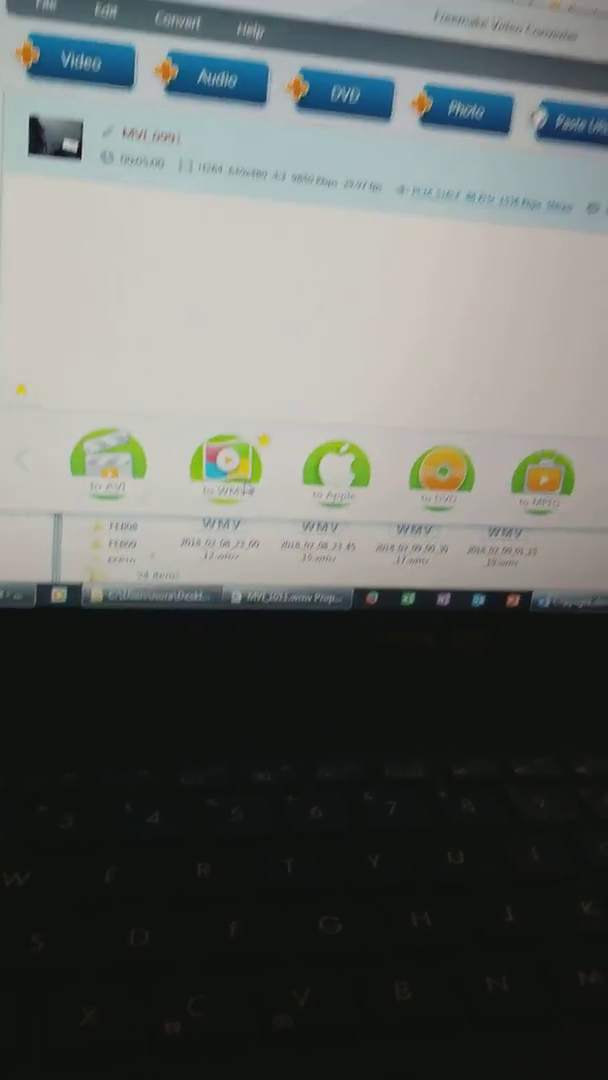
left_click(245, 435)
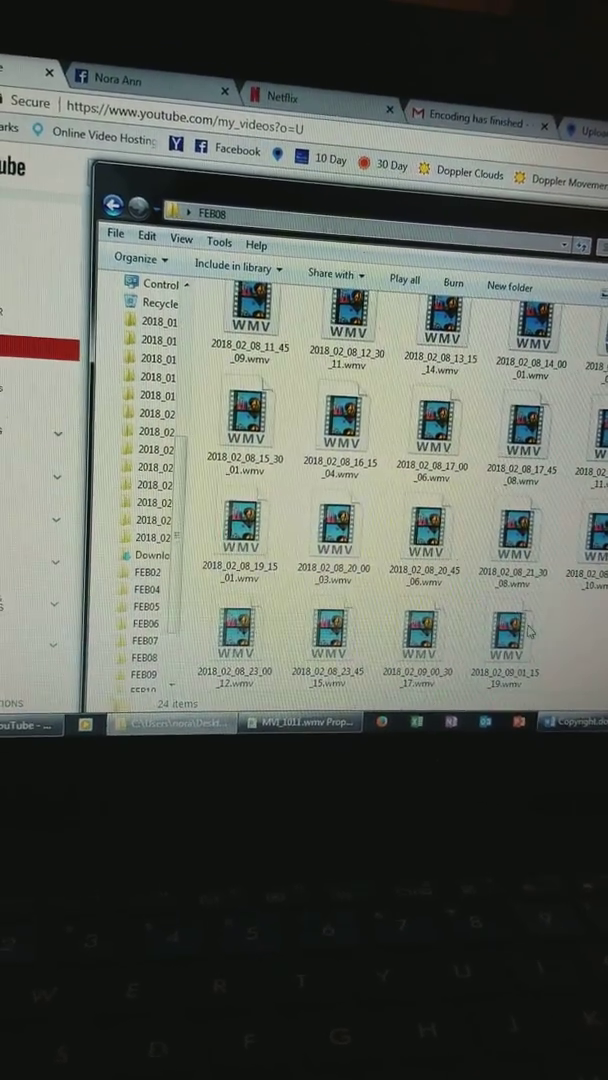
scroll(530, 630, "up", 1)
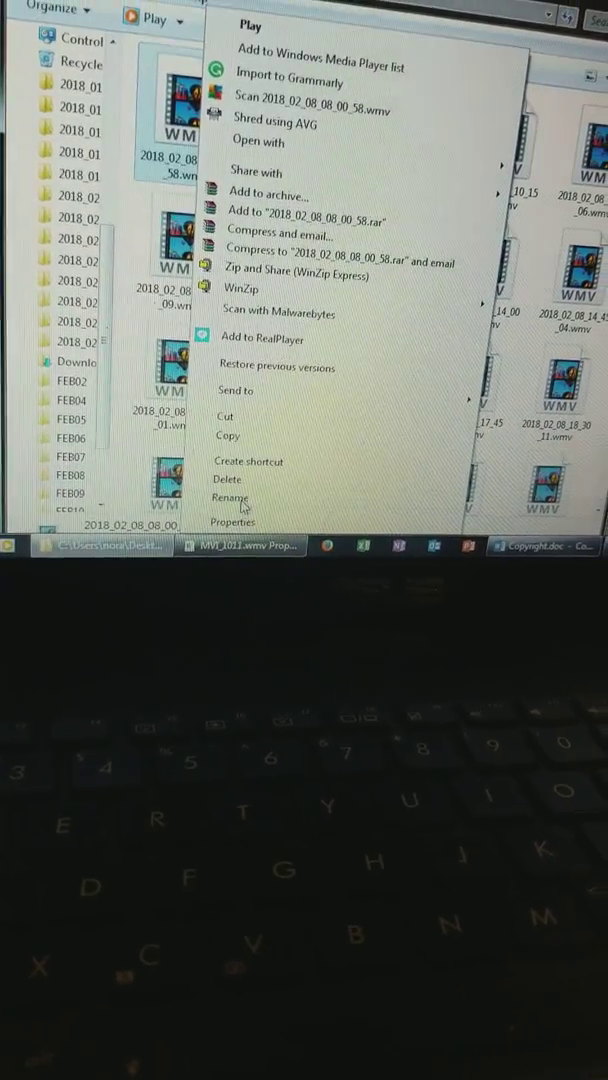
Put 2018_02_08_08_00_58.wmv, the first FEB08 clip, into rename mode
left_click(238, 489)
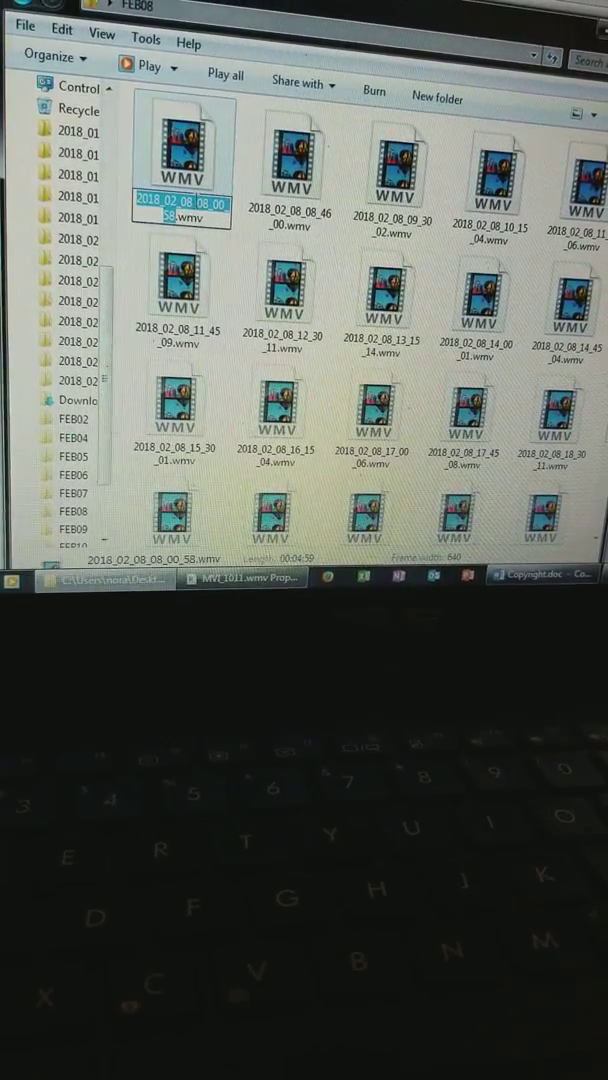